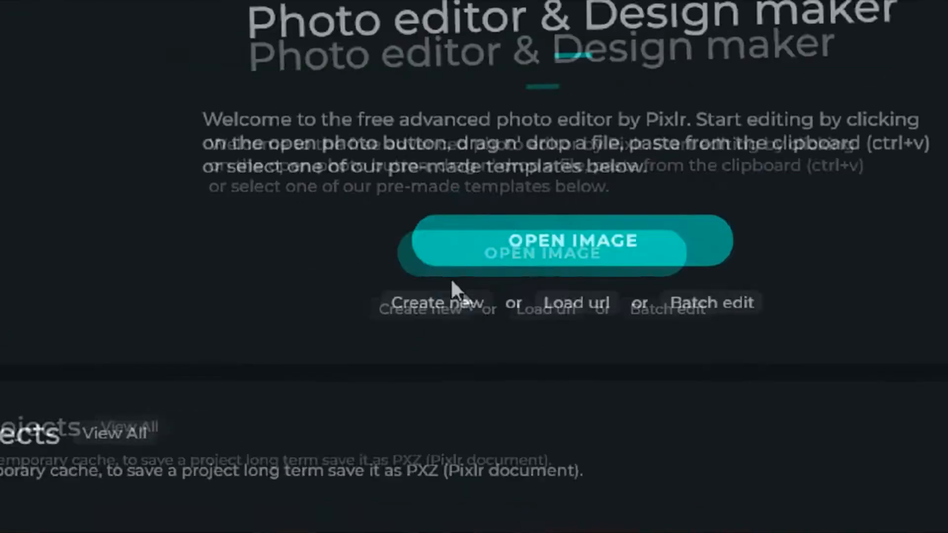
- Create a new 1920 x 1080 px image from the Wide 1080p preset
click(459, 302)
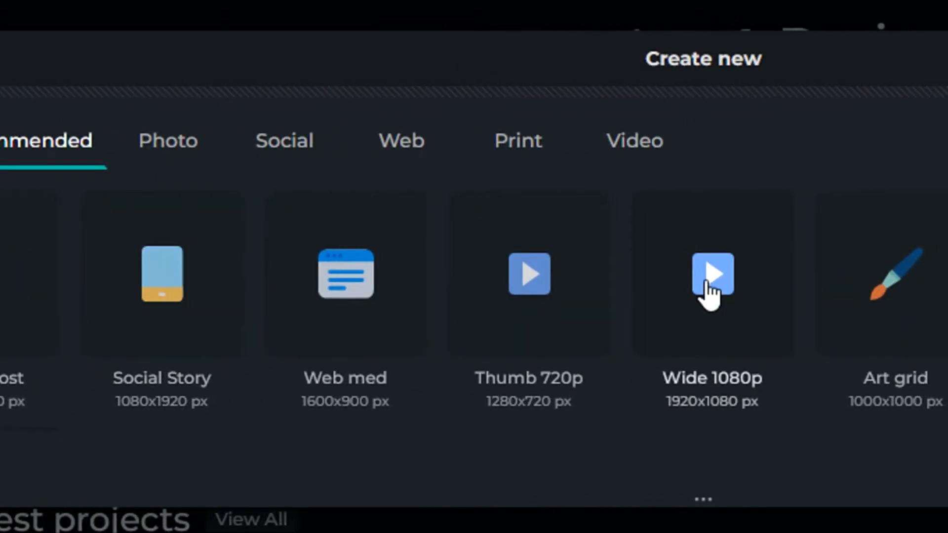
click(710, 294)
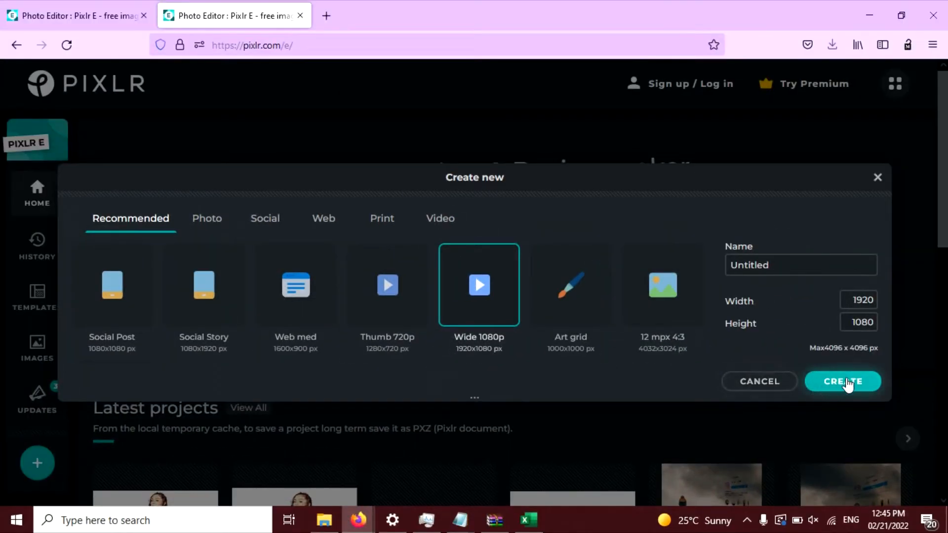
click(846, 383)
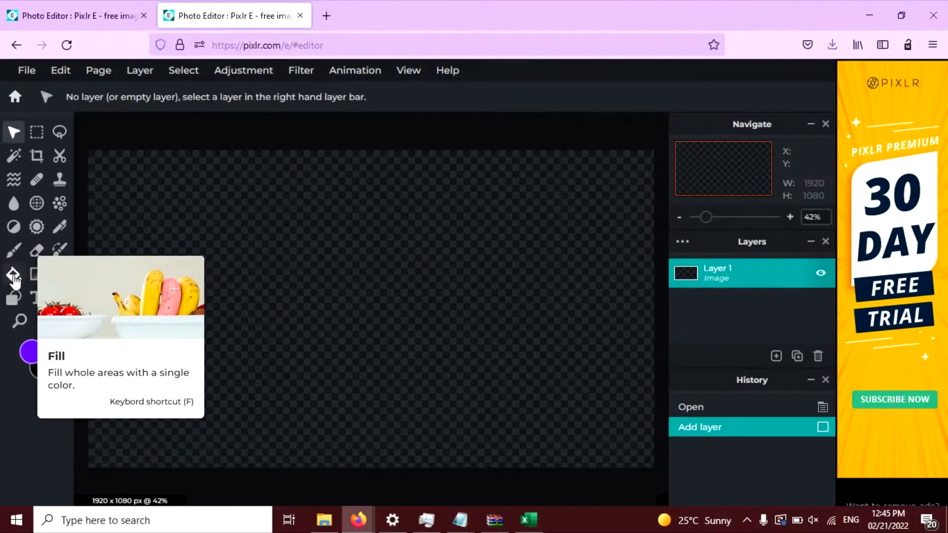
- Set the foreground colour to white and fill the whole empty layer with it
click(13, 279)
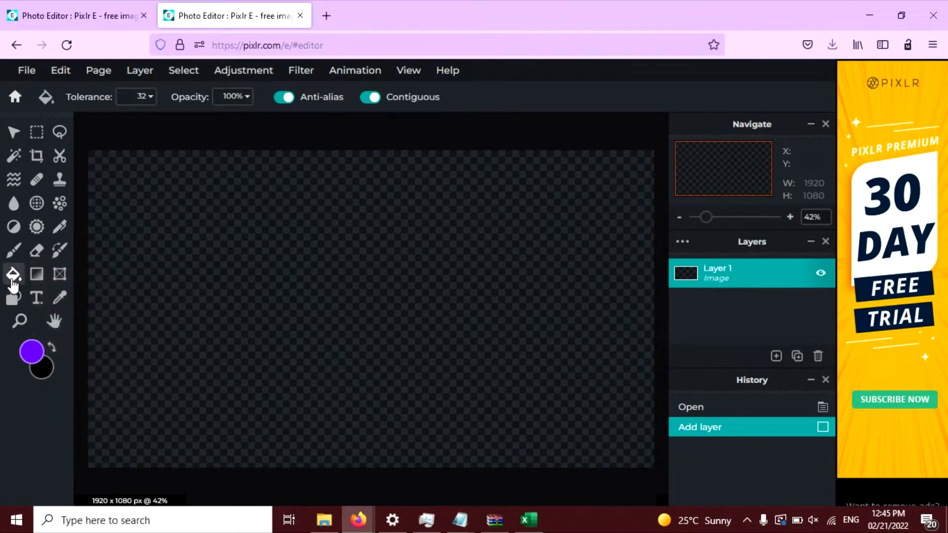
click(32, 352)
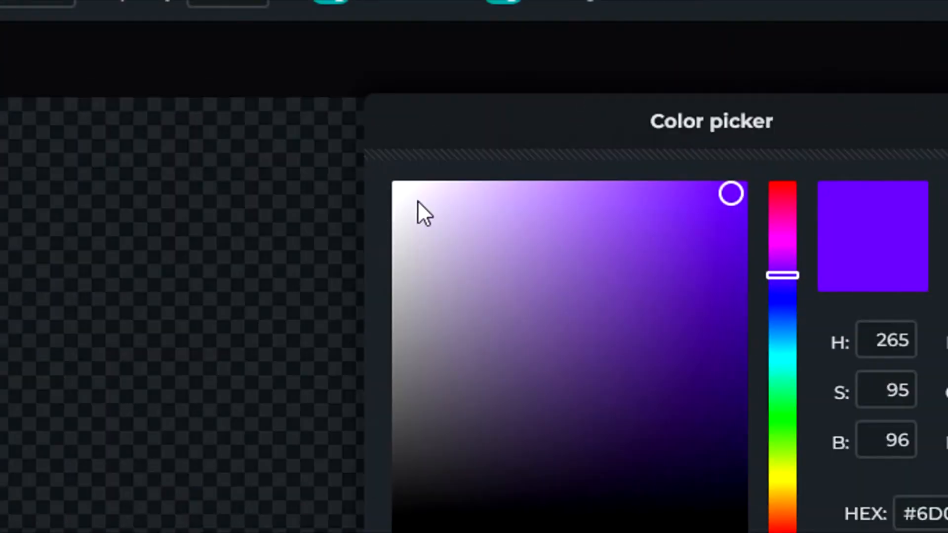
drag(417, 200, 364, 166)
click(601, 398)
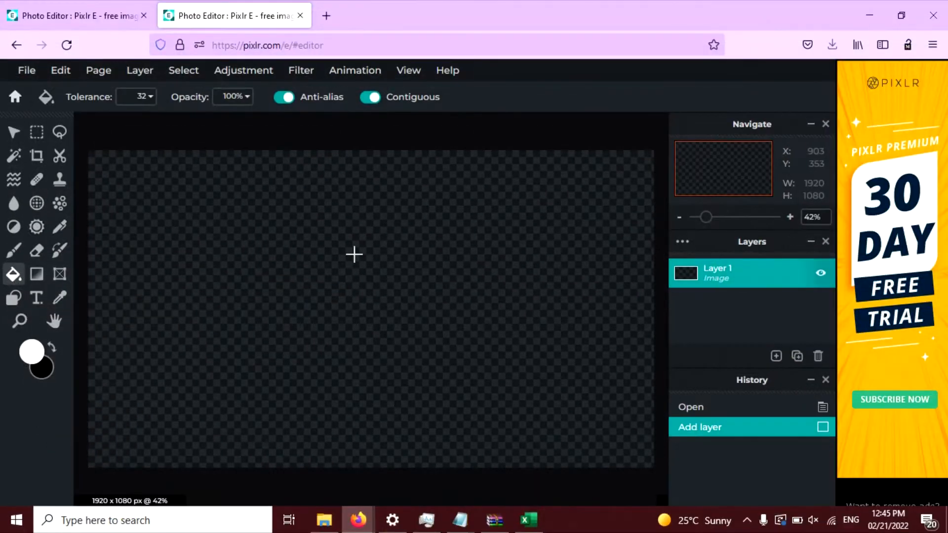
click(708, 221)
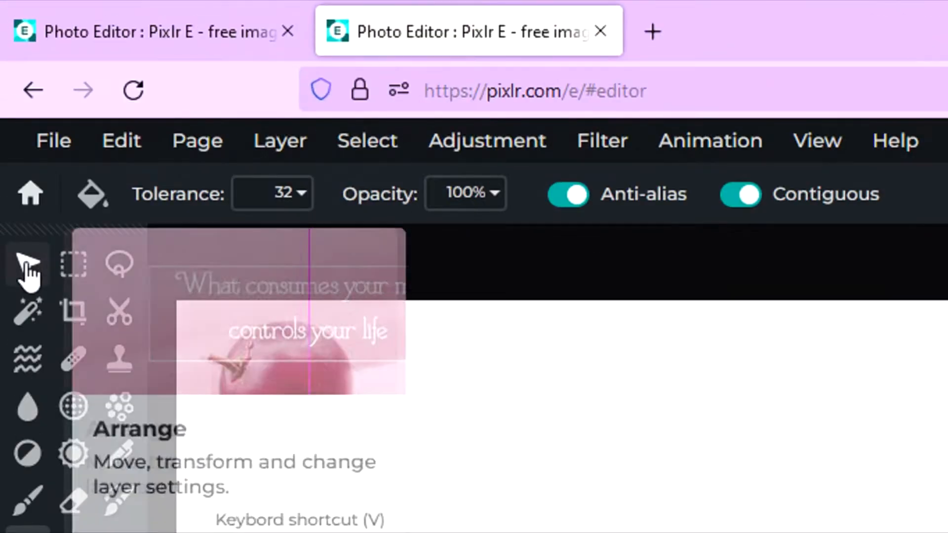
- Add the portrait photo from the Paint drip effect folder as an image layer above the white background
click(28, 269)
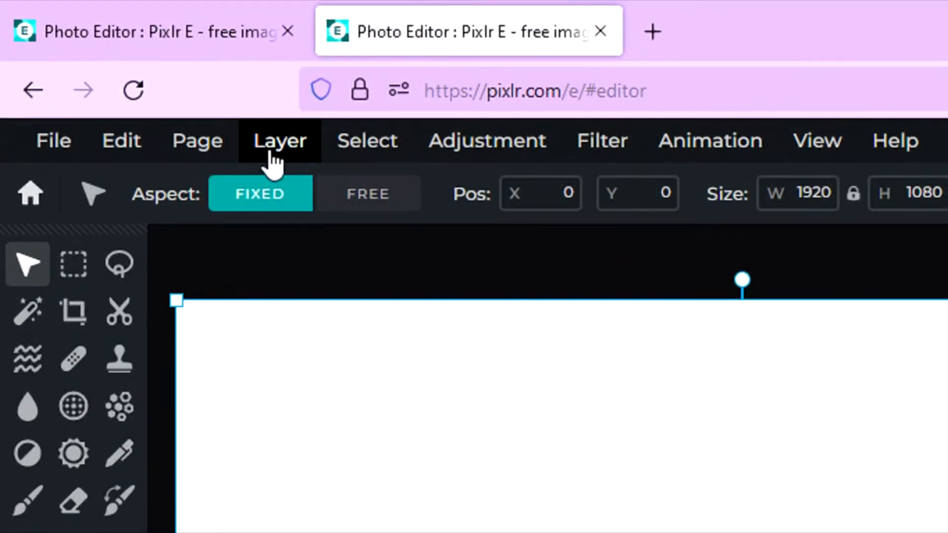
click(271, 154)
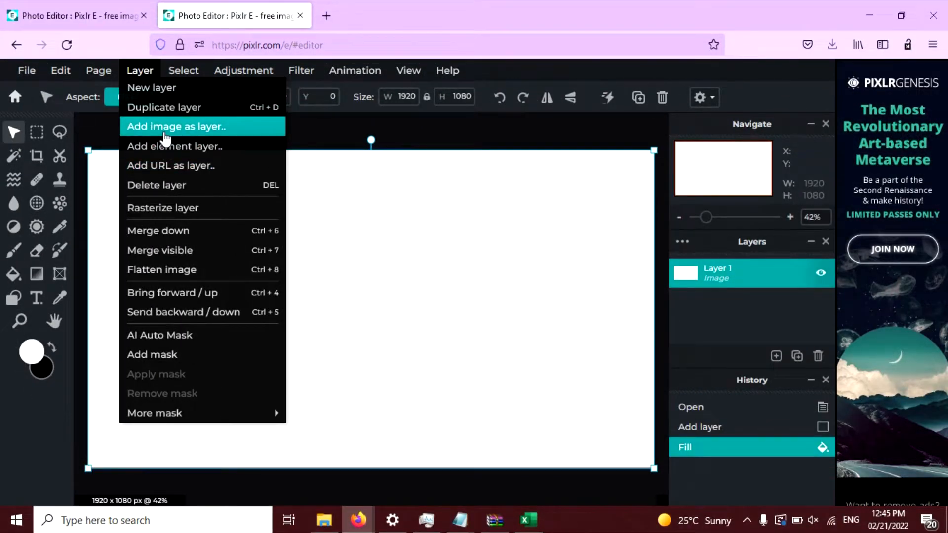
click(164, 129)
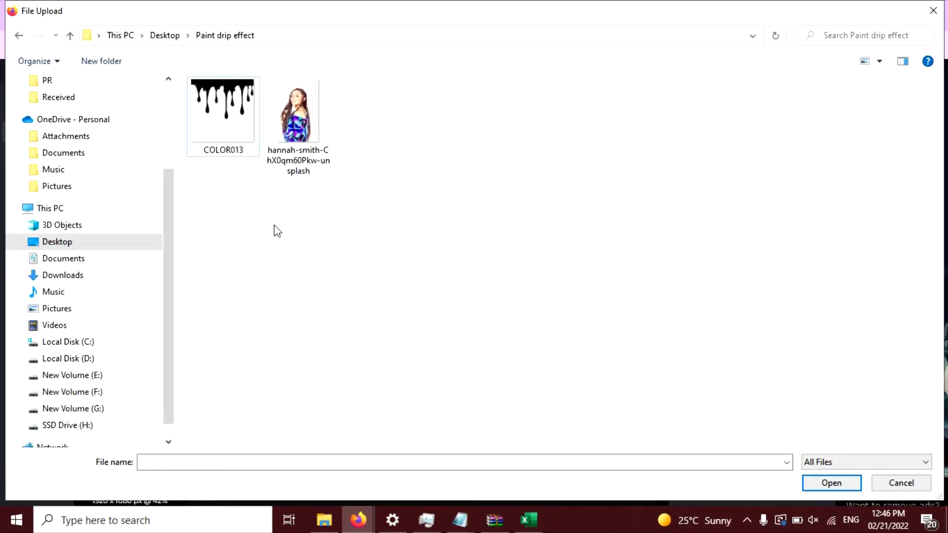
click(308, 130)
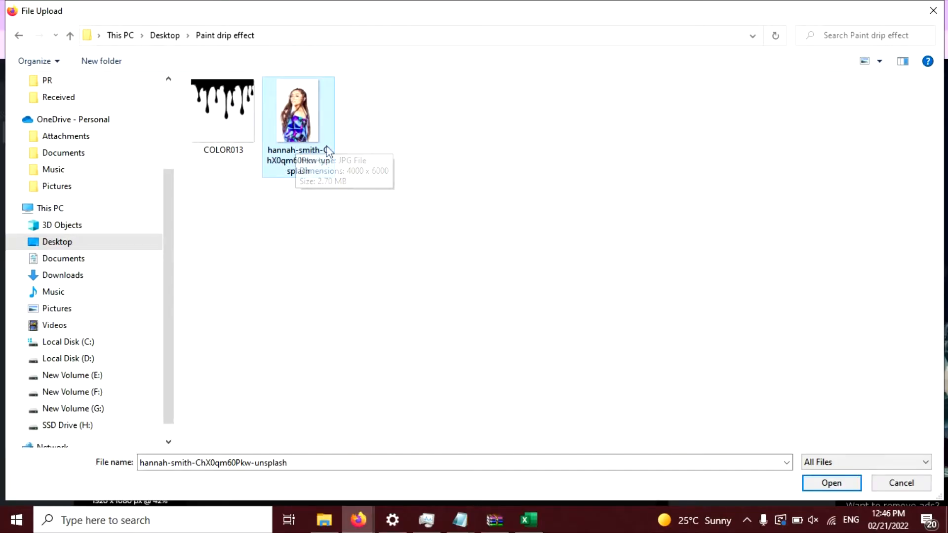
double_click(298, 138)
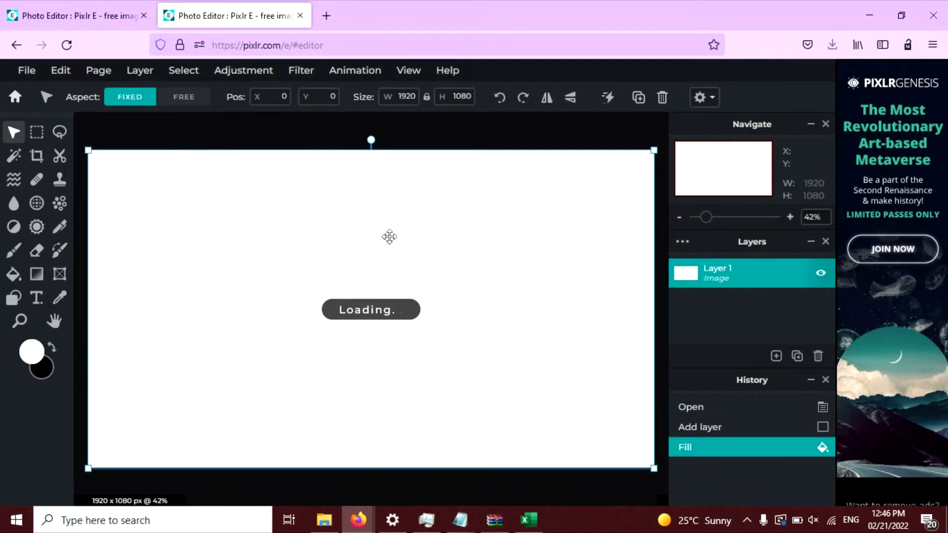
drag(416, 268, 435, 309)
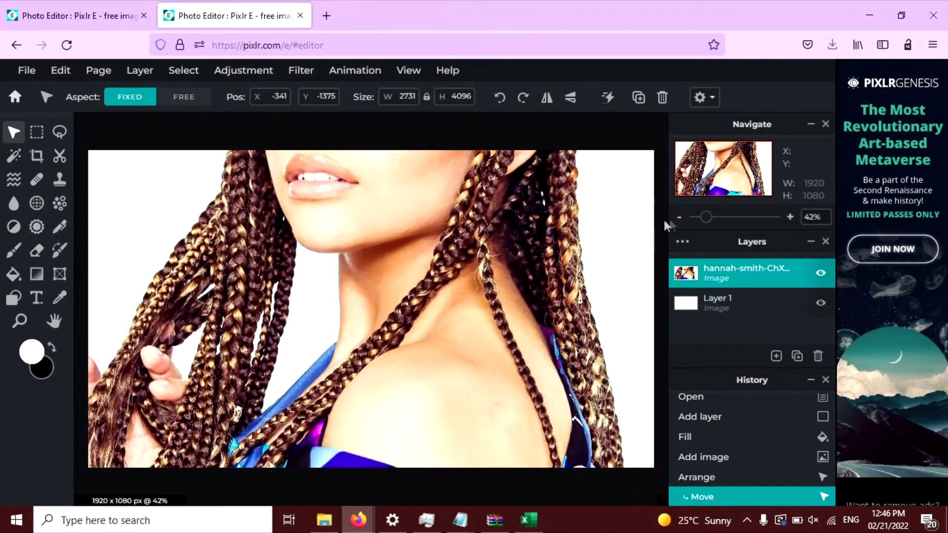
- Scale the portrait down to about 711 x 1066 px and place it in the horizontal middle of the canvas
click(679, 218)
click(679, 218)
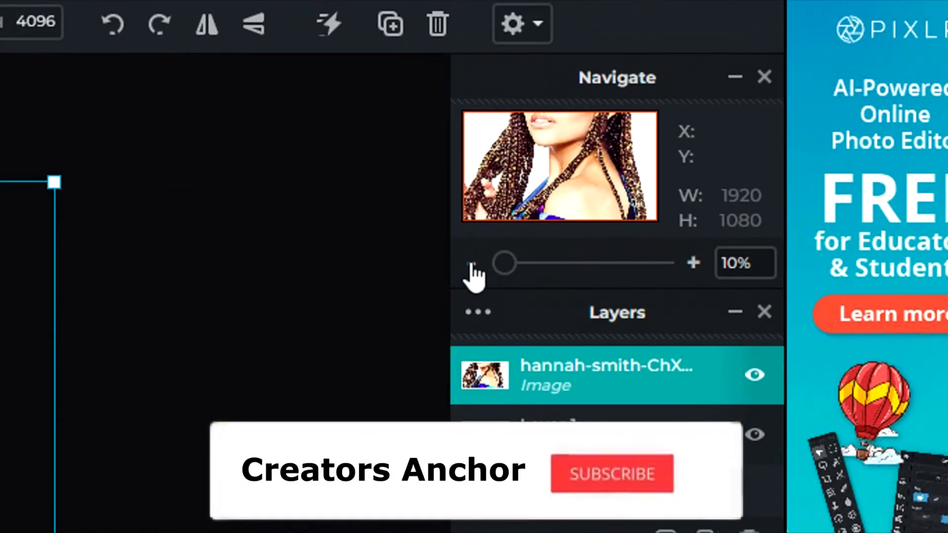
click(694, 263)
click(693, 263)
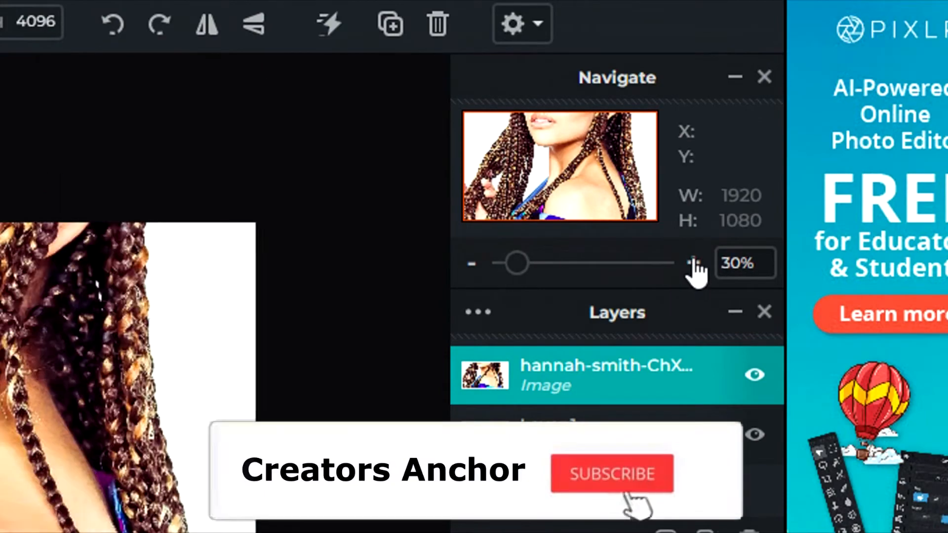
click(694, 263)
click(474, 265)
click(474, 265)
click(694, 264)
click(473, 264)
click(473, 264)
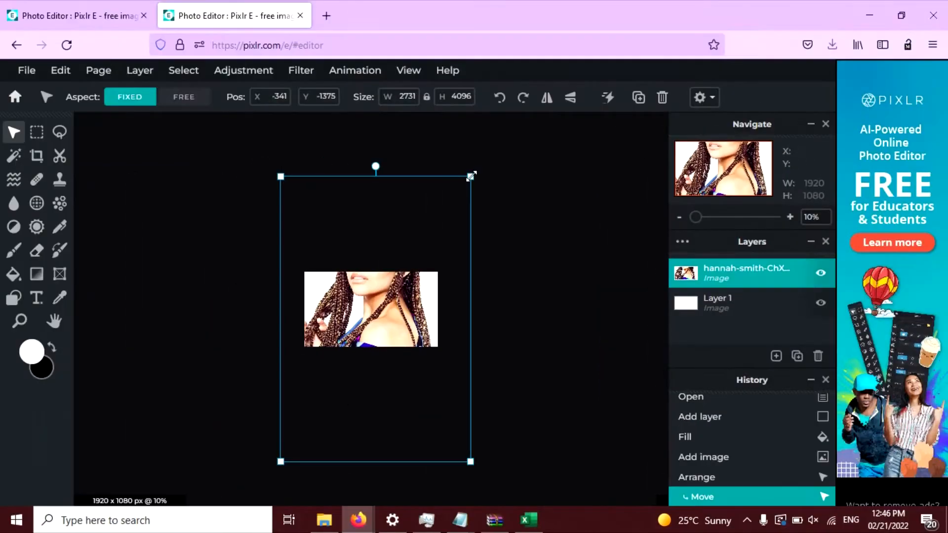
drag(435, 177, 368, 330)
drag(302, 379, 344, 329)
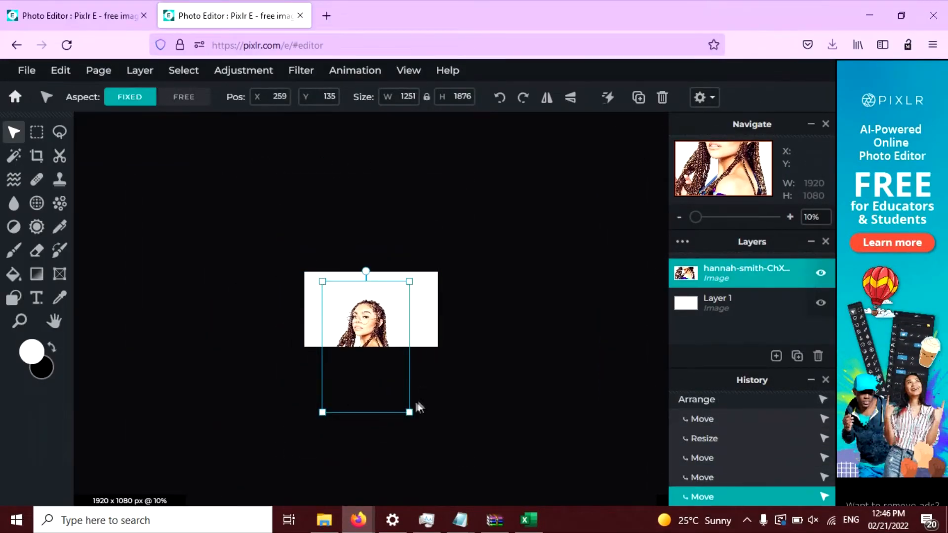
drag(409, 410, 383, 371)
drag(361, 325, 378, 307)
drag(398, 343, 379, 319)
click(789, 217)
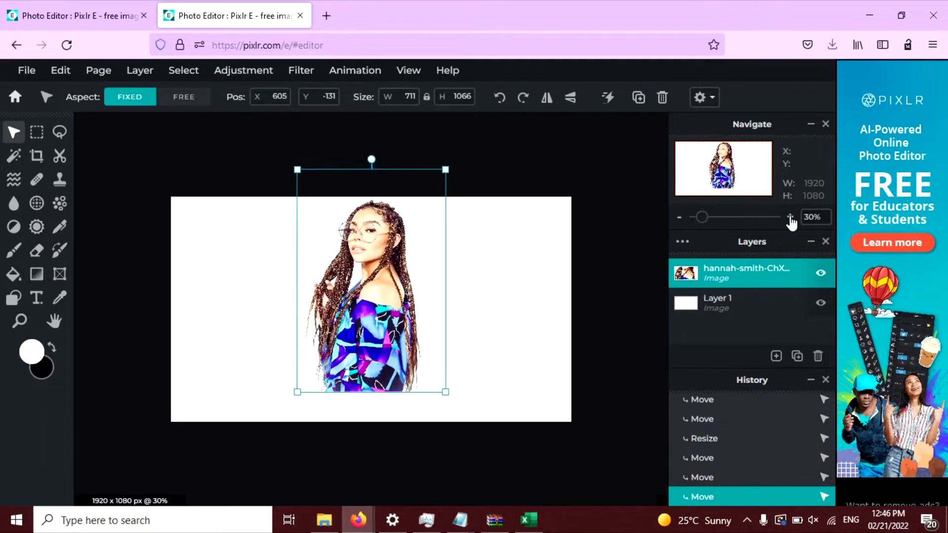
click(680, 217)
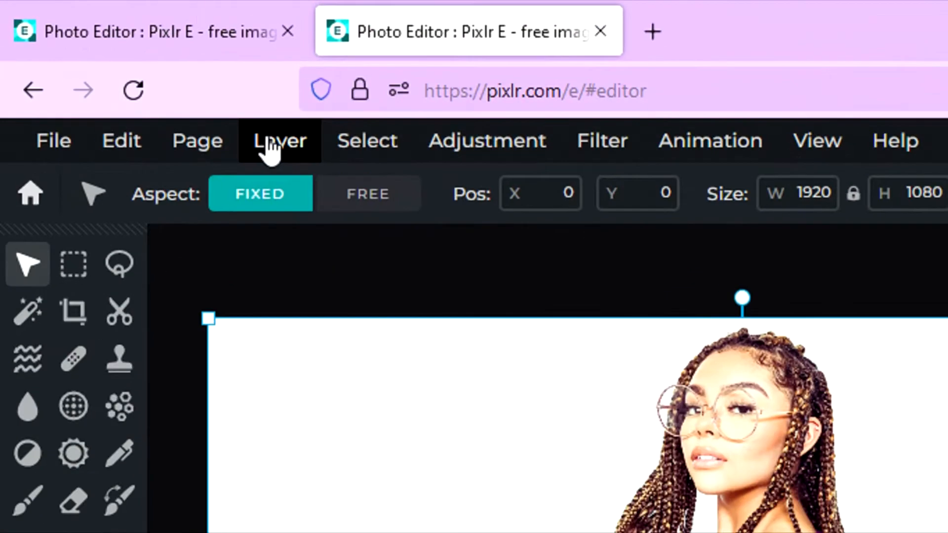
- Add the COLOR013 paint drip picture as an image layer directly above Layer 1
click(186, 94)
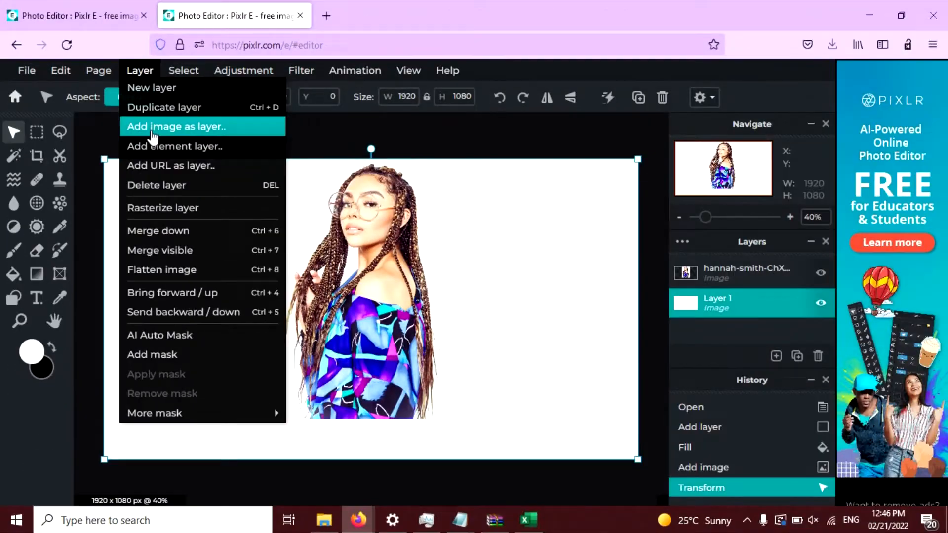
click(153, 129)
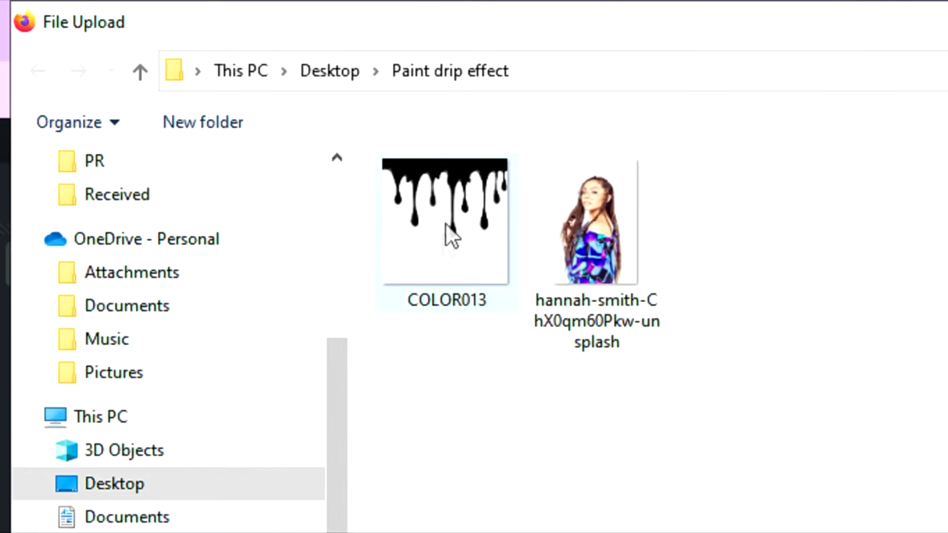
double_click(596, 222)
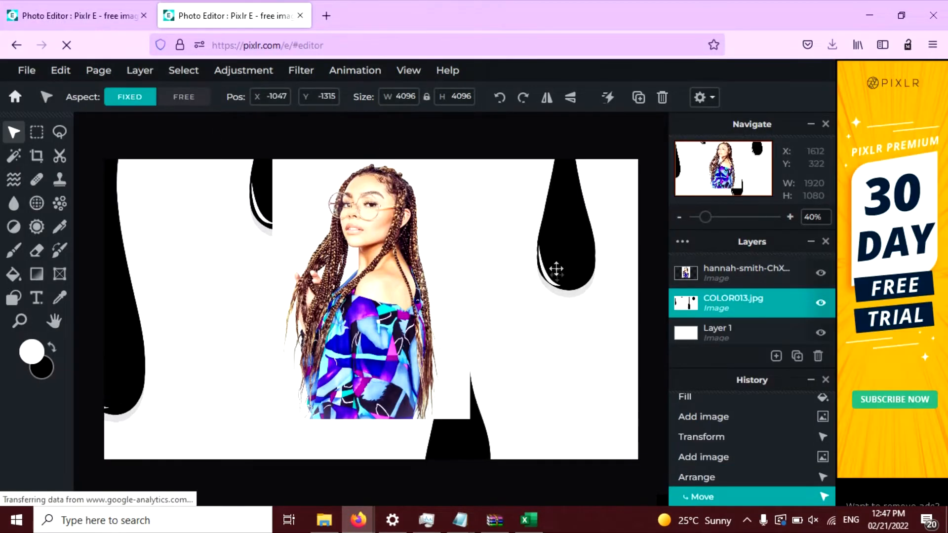
- Scale the COLOR013 drip image down to about 647 x 647 px and place it at about X 417, Y 593
click(679, 217)
click(677, 219)
click(677, 219)
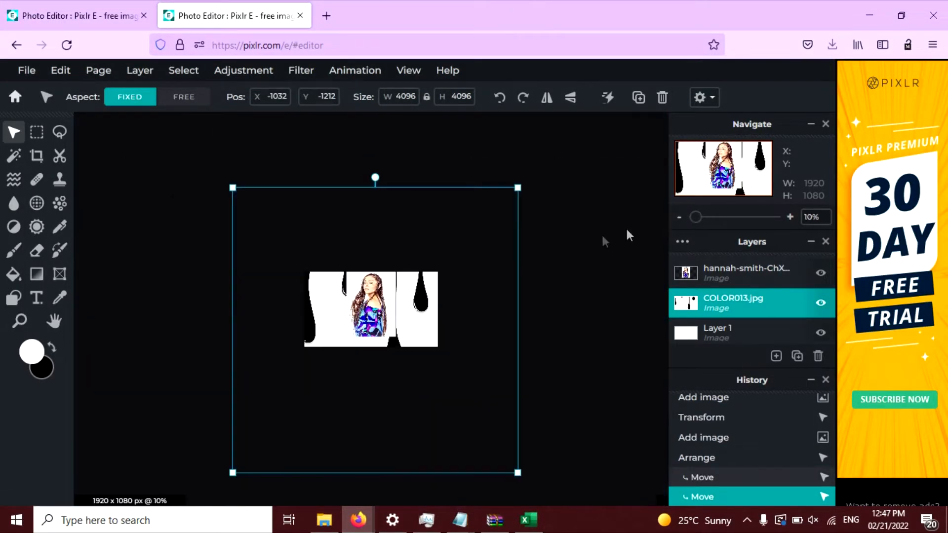
drag(520, 192, 406, 301)
drag(443, 395, 401, 353)
mouse_move(393, 316)
mouse_down()
mouse_move(396, 347)
mouse_move(400, 327)
mouse_up()
drag(402, 321, 404, 318)
drag(408, 369, 380, 341)
drag(365, 321, 363, 338)
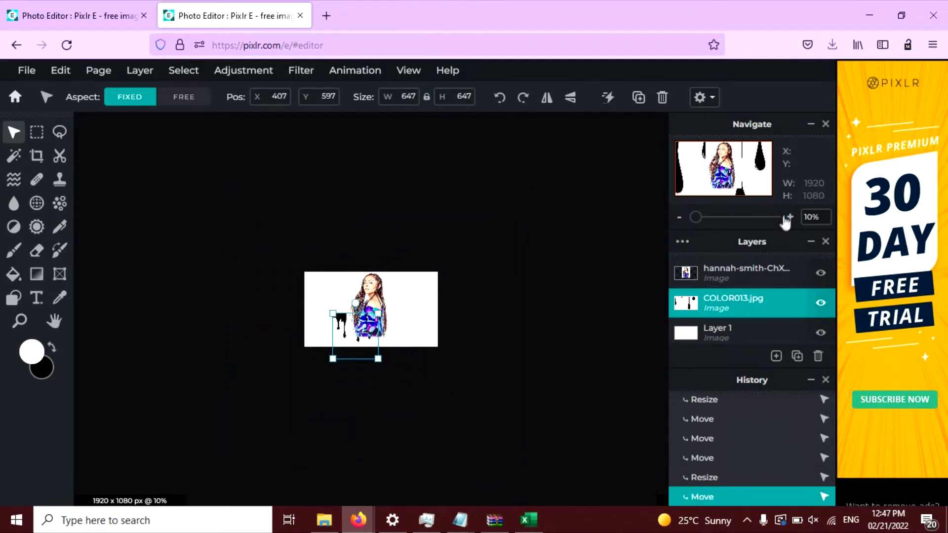
click(789, 218)
click(789, 217)
click(789, 218)
click(789, 218)
drag(256, 376, 259, 375)
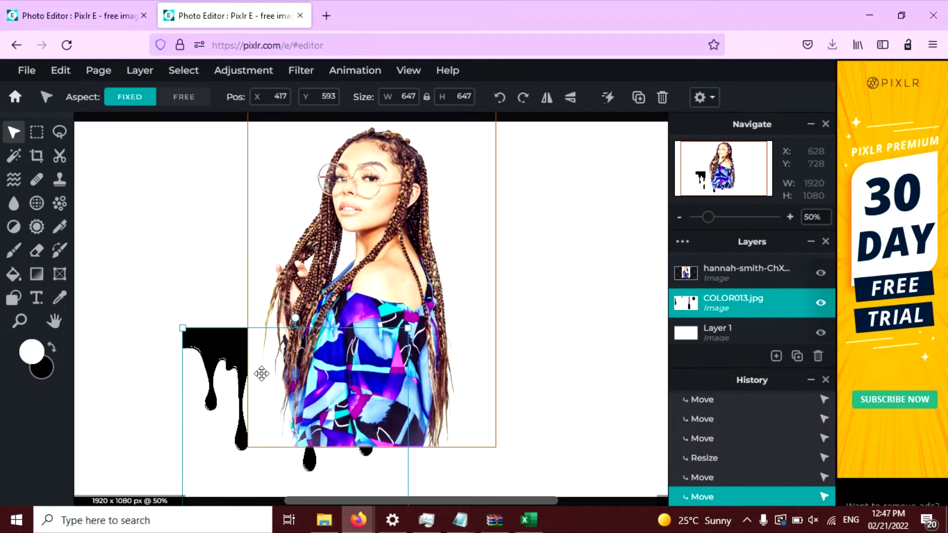
- Shift the portrait slightly to the right on the canvas and deselect it
drag(262, 316, 216, 316)
click(184, 295)
drag(329, 285, 390, 282)
click(612, 243)
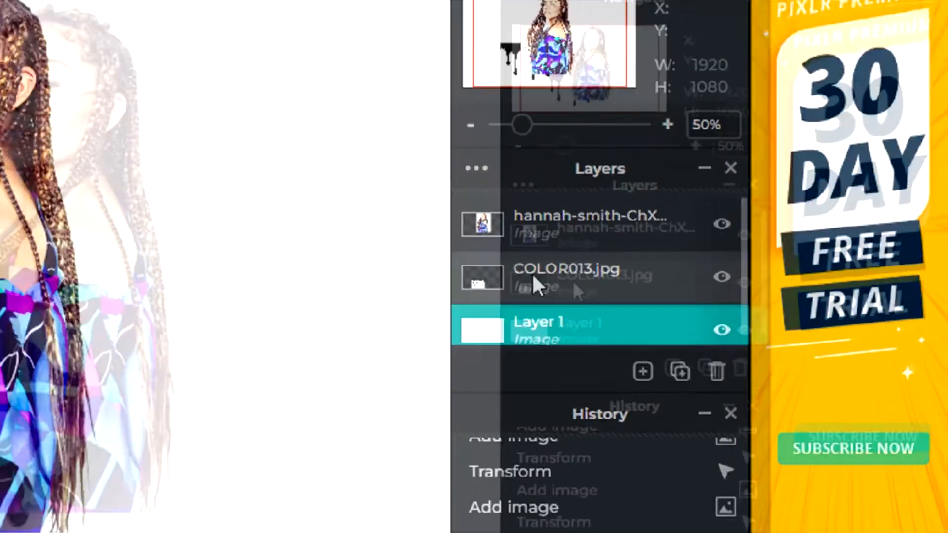
- Bring the COLOR013 layer above the portrait layer and position the drips over the woman's lower body at about X 677, Y 545
click(715, 301)
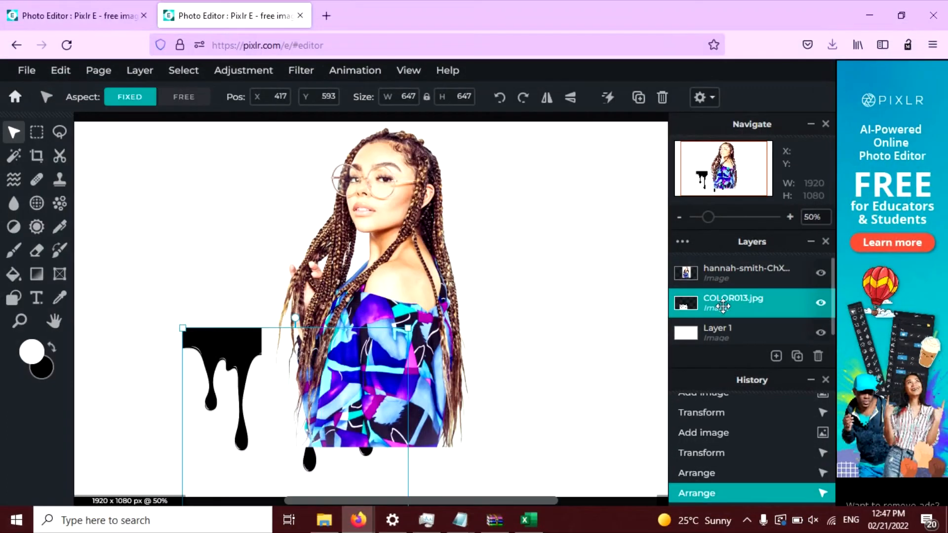
drag(722, 306, 727, 269)
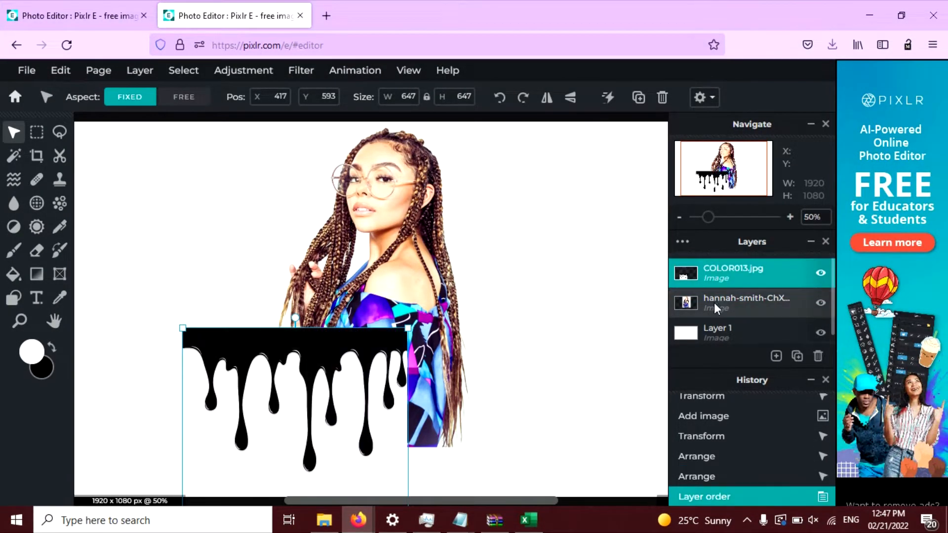
click(714, 303)
drag(253, 378, 334, 358)
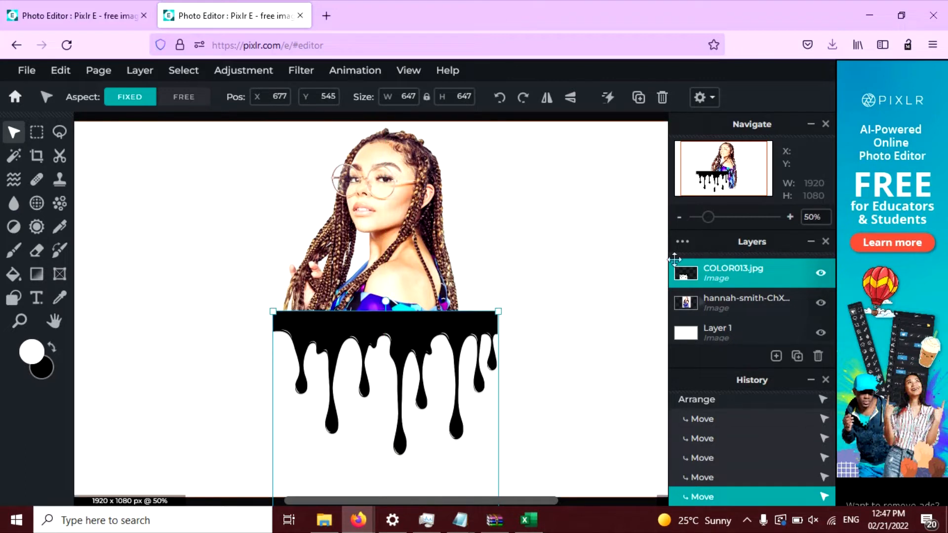
- Set the COLOR013 layer's blend mode to Lighten and close its layer settings
click(707, 279)
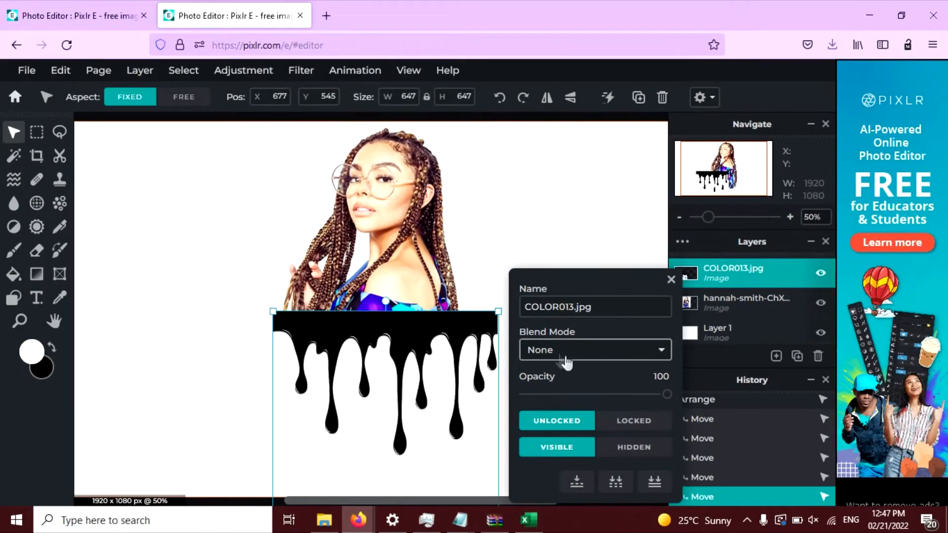
click(563, 352)
click(569, 347)
click(571, 347)
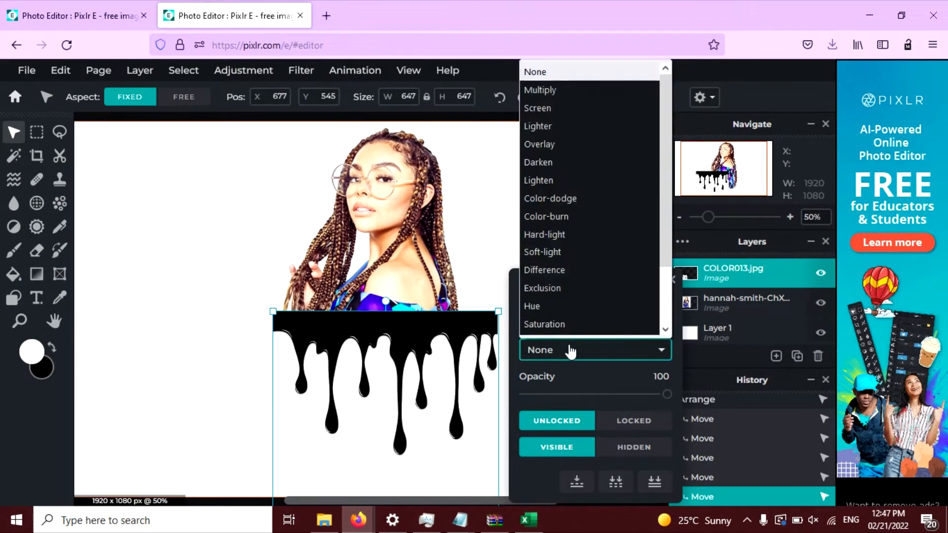
click(554, 182)
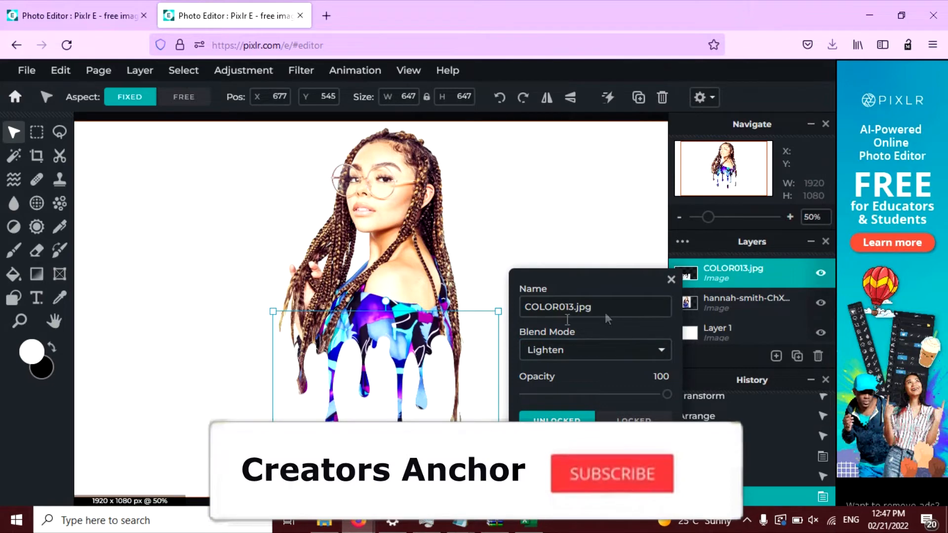
click(671, 279)
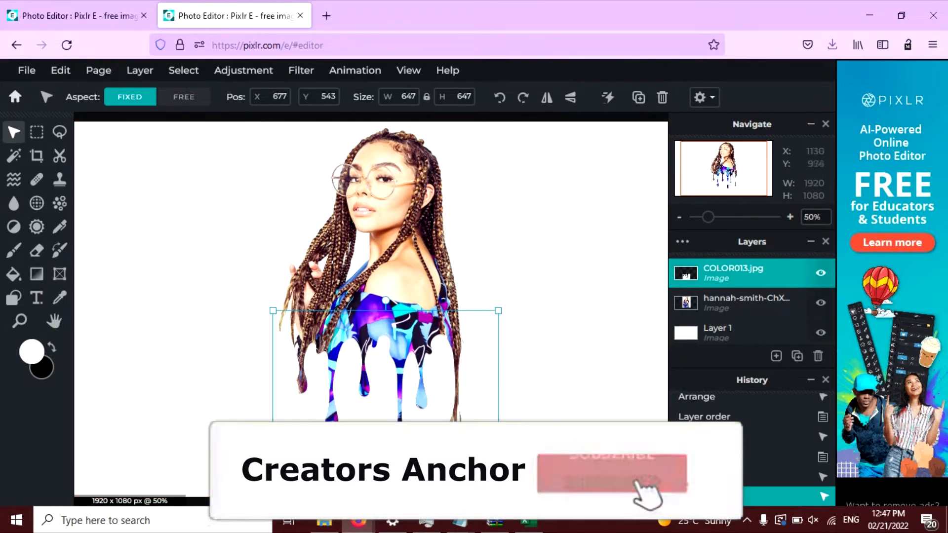
- Move the drip layer up on the woman's torso and shift it slightly to the left
drag(436, 452, 438, 425)
click(609, 347)
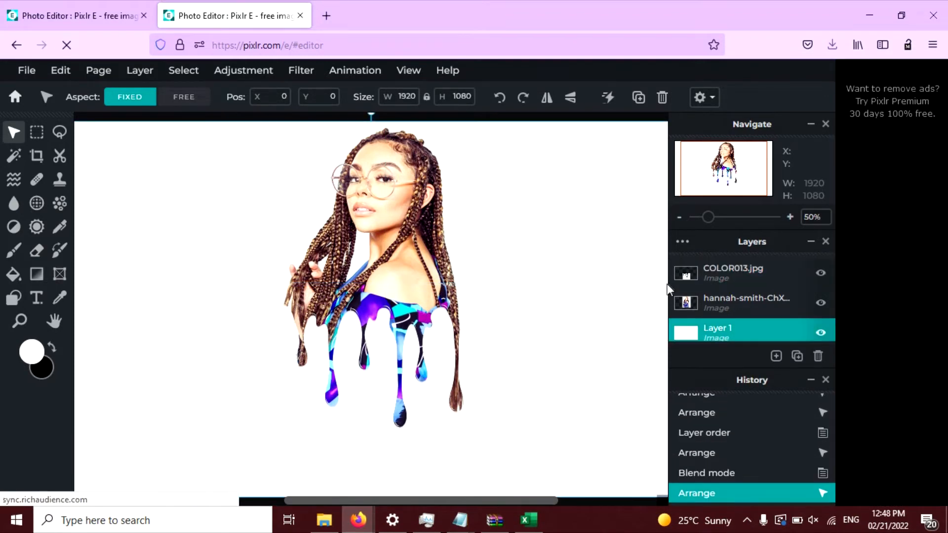
drag(416, 406, 397, 407)
click(397, 406)
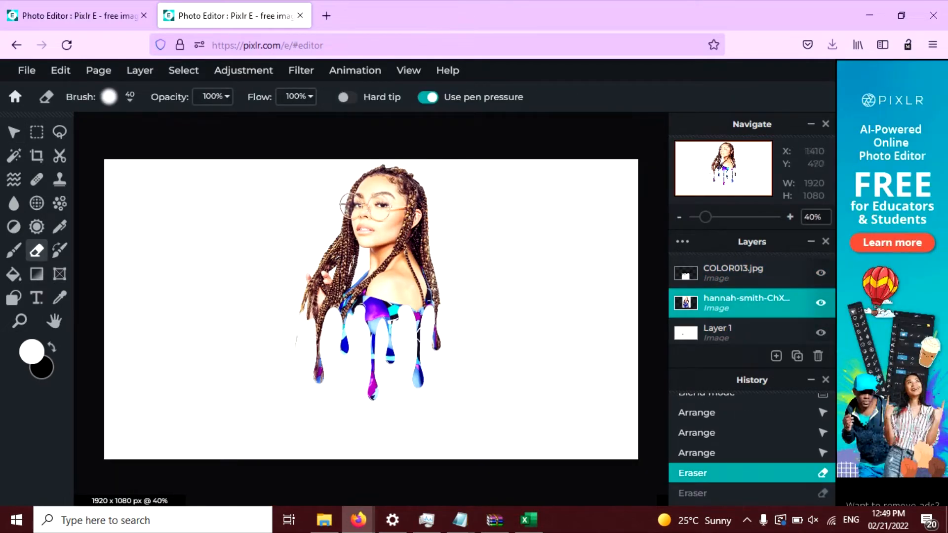
- Merge the COLOR013 drip layer down into the portrait layer directly below it
click(790, 217)
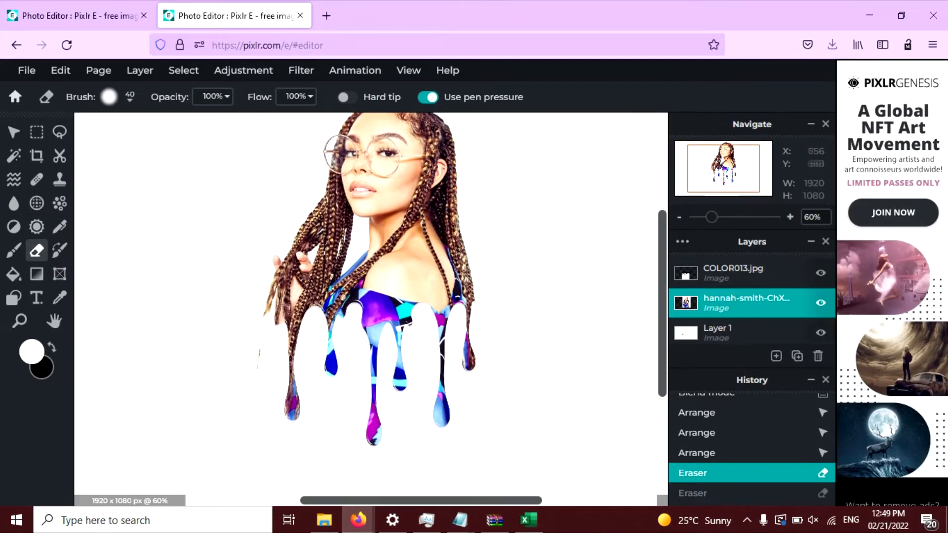
click(711, 273)
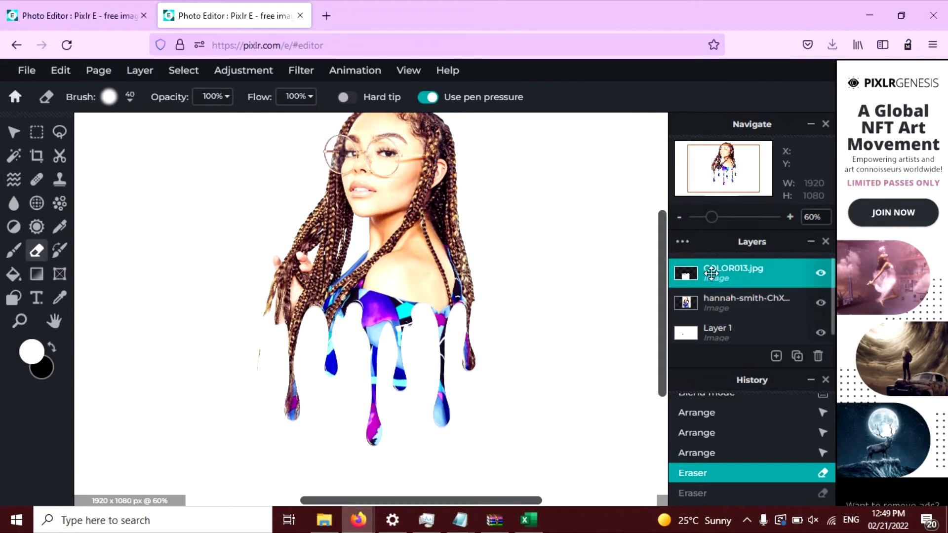
double_click(717, 271)
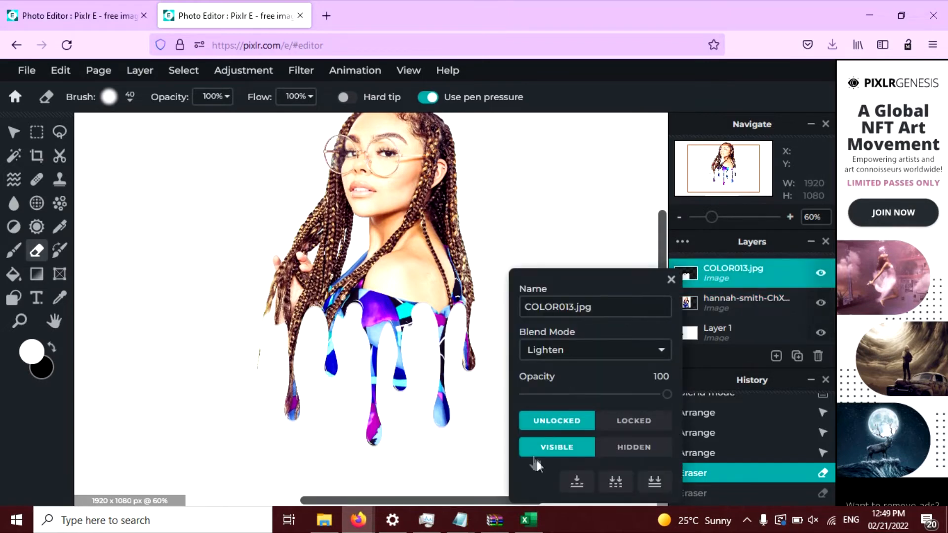
click(580, 486)
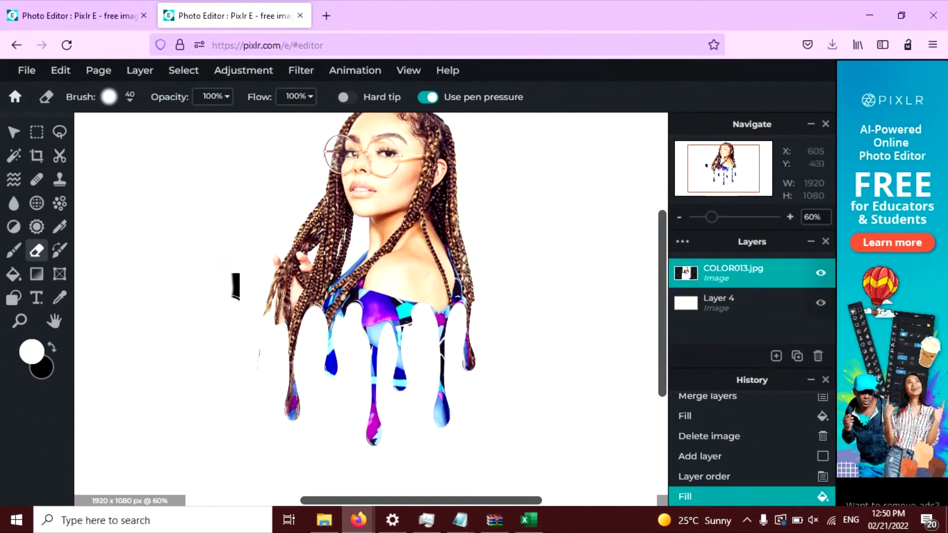
- Erase the leftover black mark beside the woman's braids on the merged layer and undo the last eraser stroke
click(237, 277)
click(237, 277)
click(236, 277)
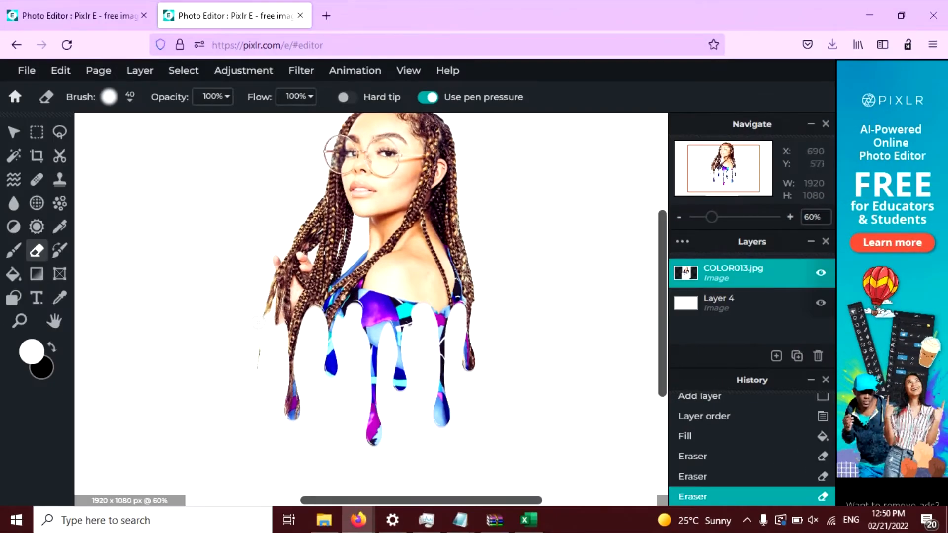
key(ctrl+z)
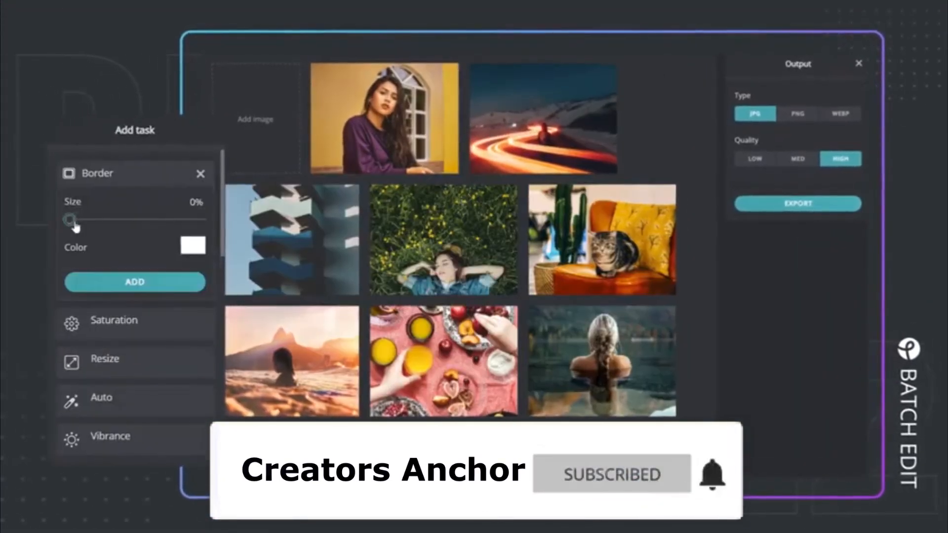
drag(70, 220, 165, 221)
click(135, 282)
click(119, 174)
click(124, 250)
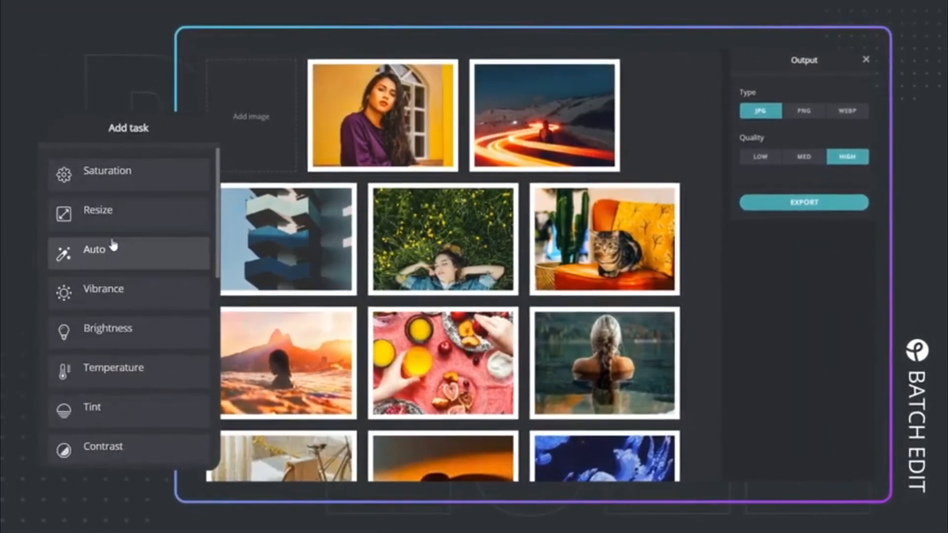